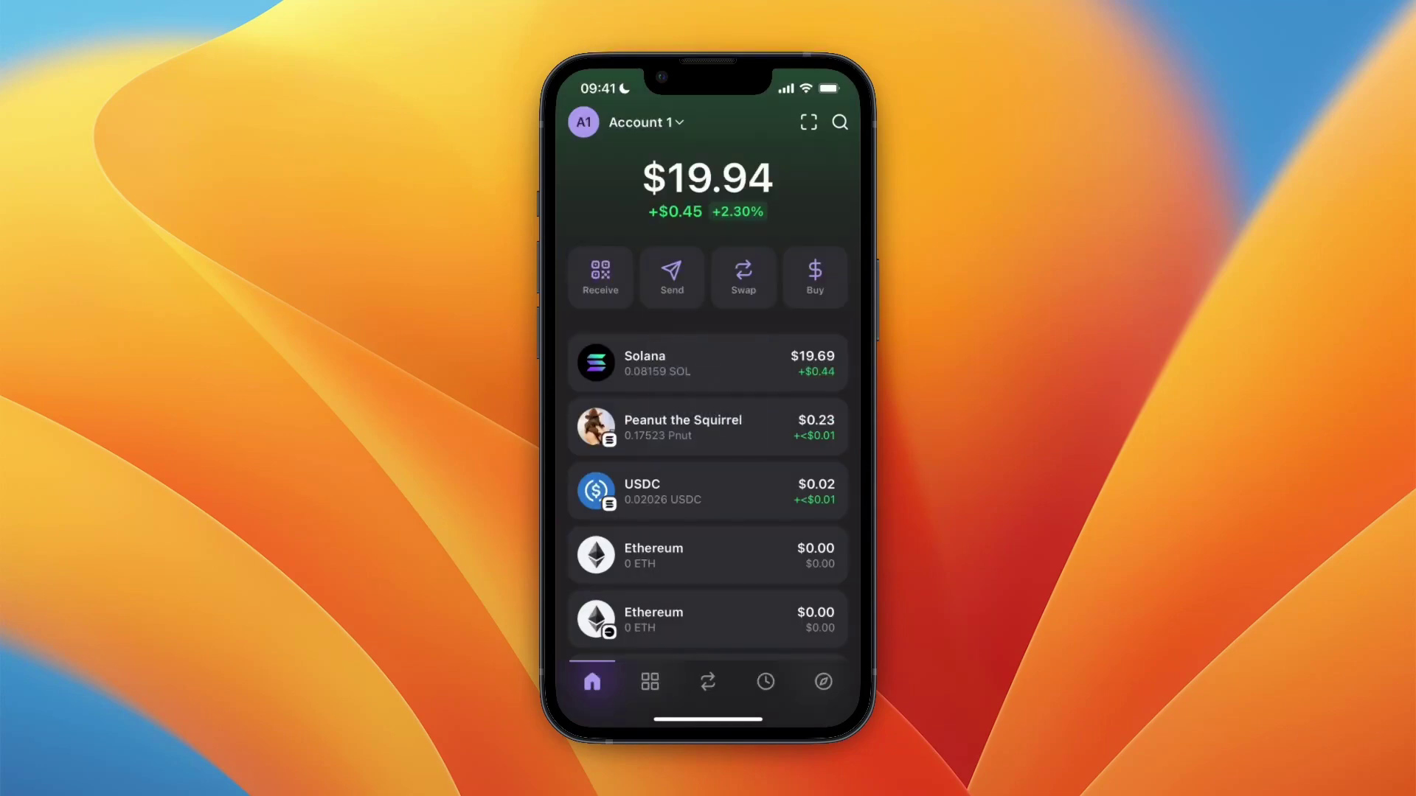
Start a SOL send in Phantom, dismiss the paste prompt, and switch to Bitget.
left_click(671, 276)
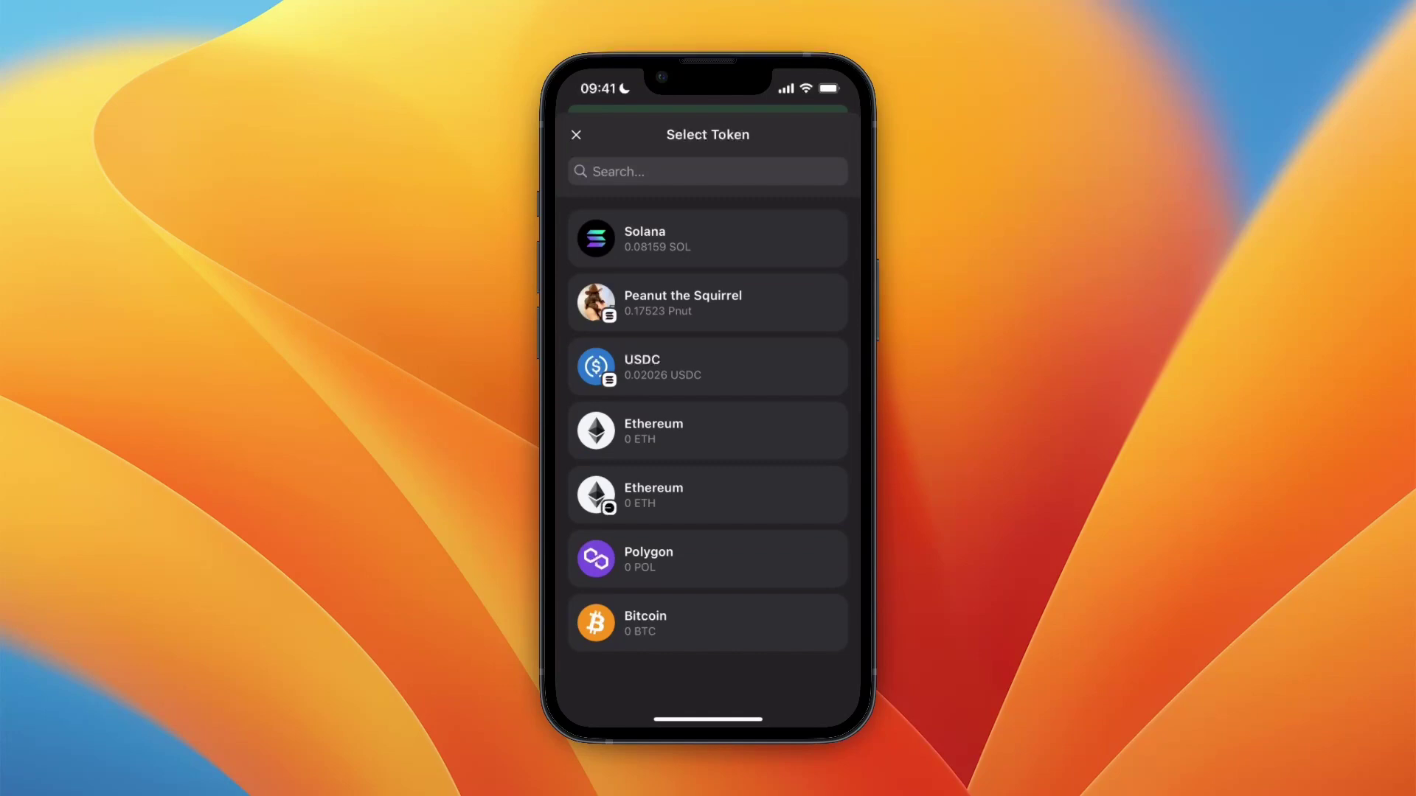
left_click(708, 238)
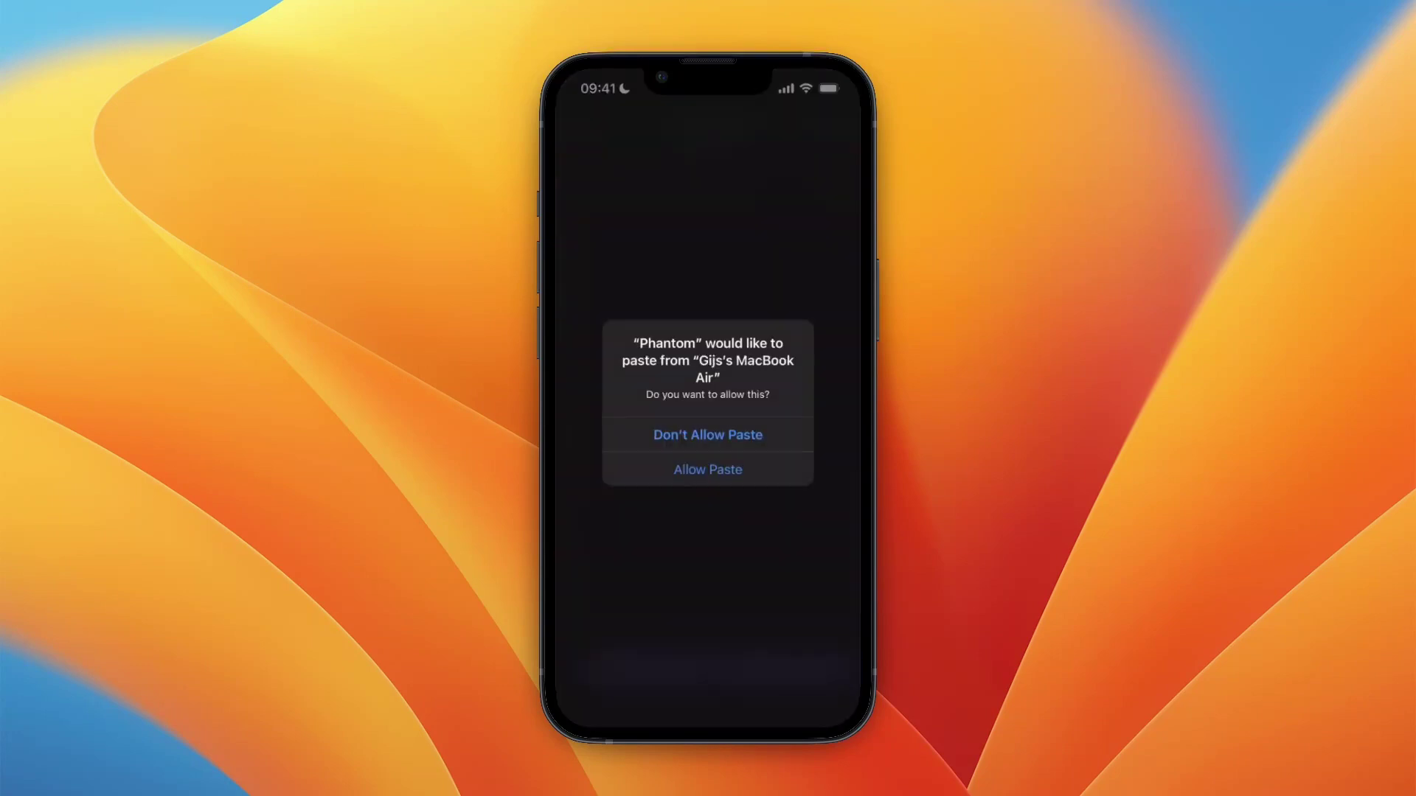
left_click(709, 430)
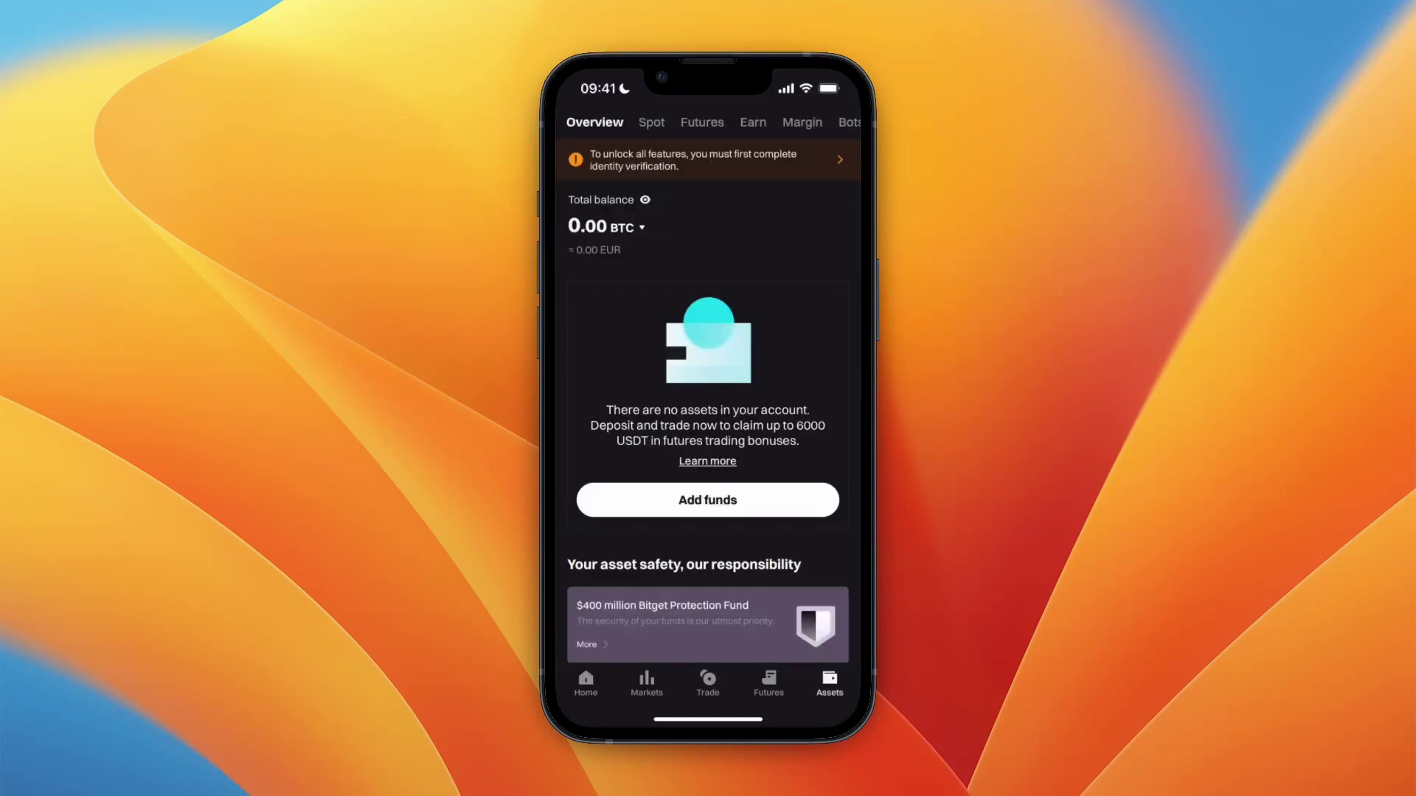
scroll(708, 442, "down", 2)
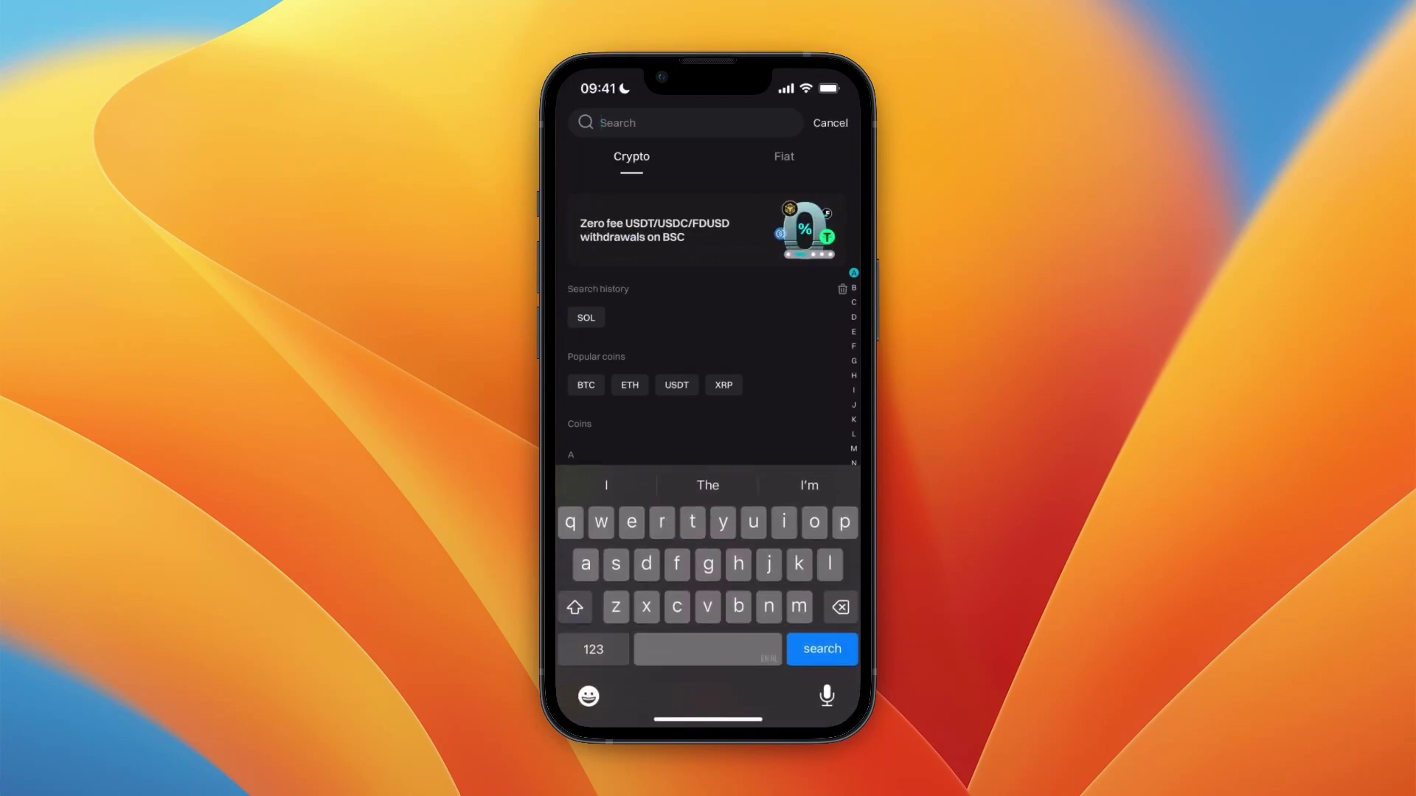
type("sol")
Search for SOL in Bitget and open its deposit page.
key("ctrl+a")
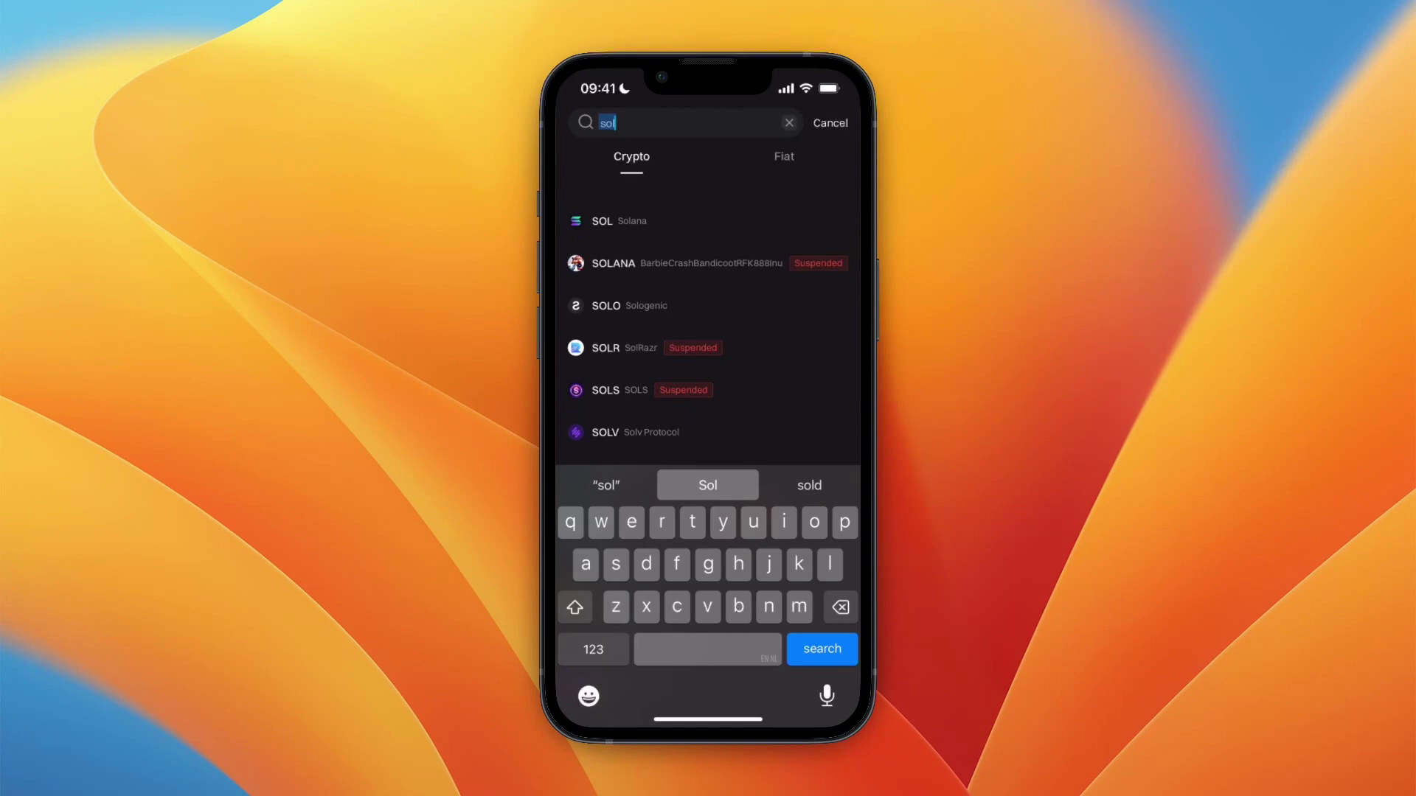
left_click(602, 221)
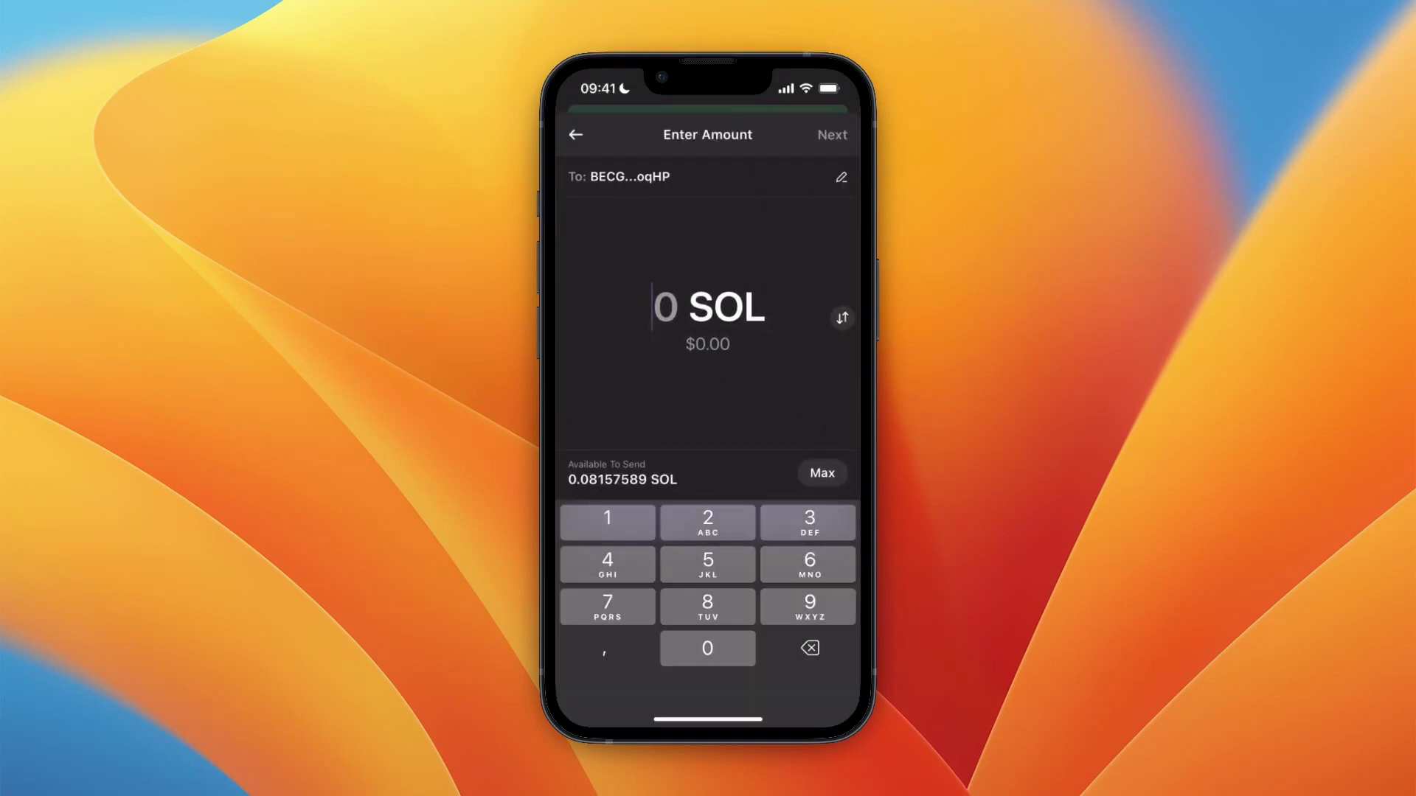
Fill the send amount with the maximum 0.08157589 SOL balance.
left_click(822, 472)
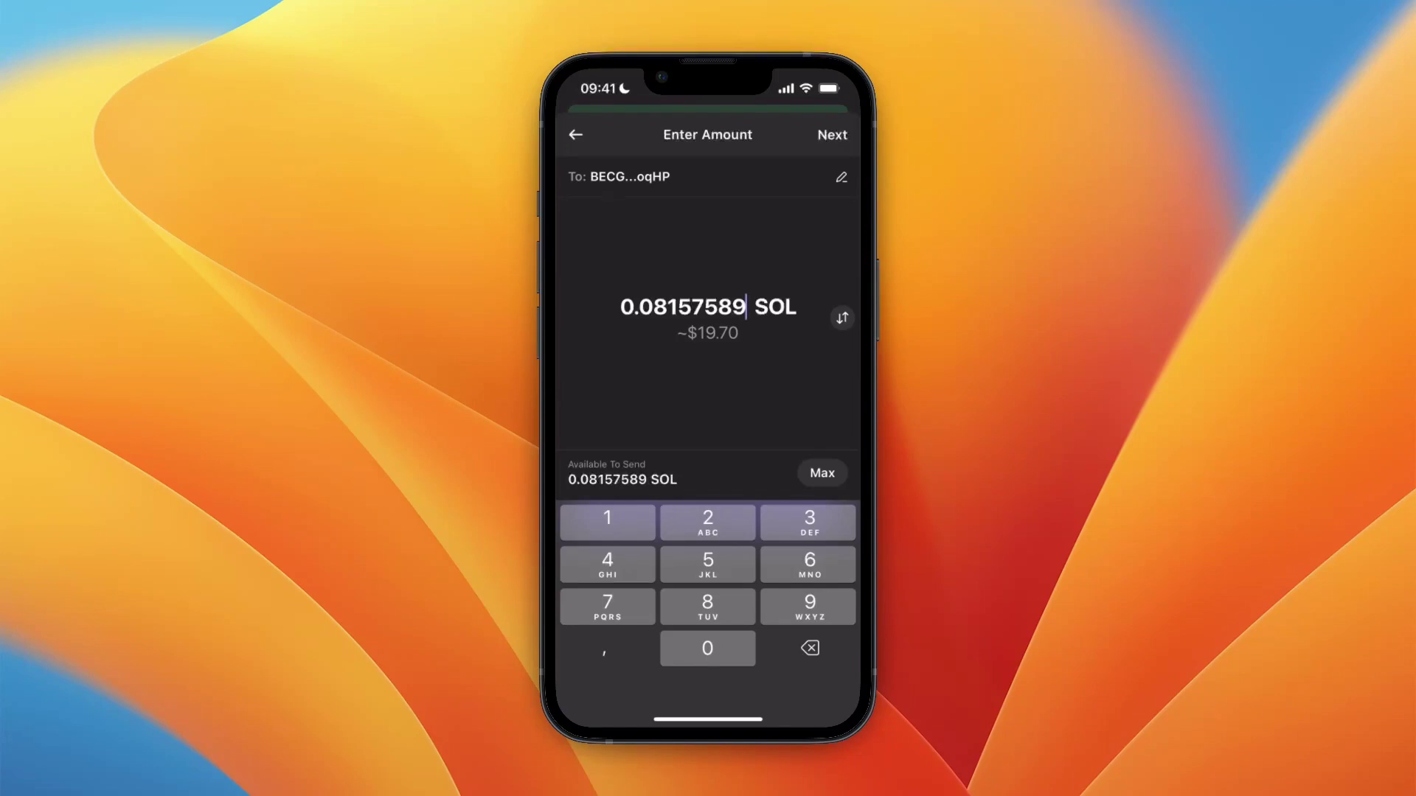
Review the summary: 0.08158 SOL ($19.70) to BECG...oqHP, $0.0036 fee.
left_click(832, 135)
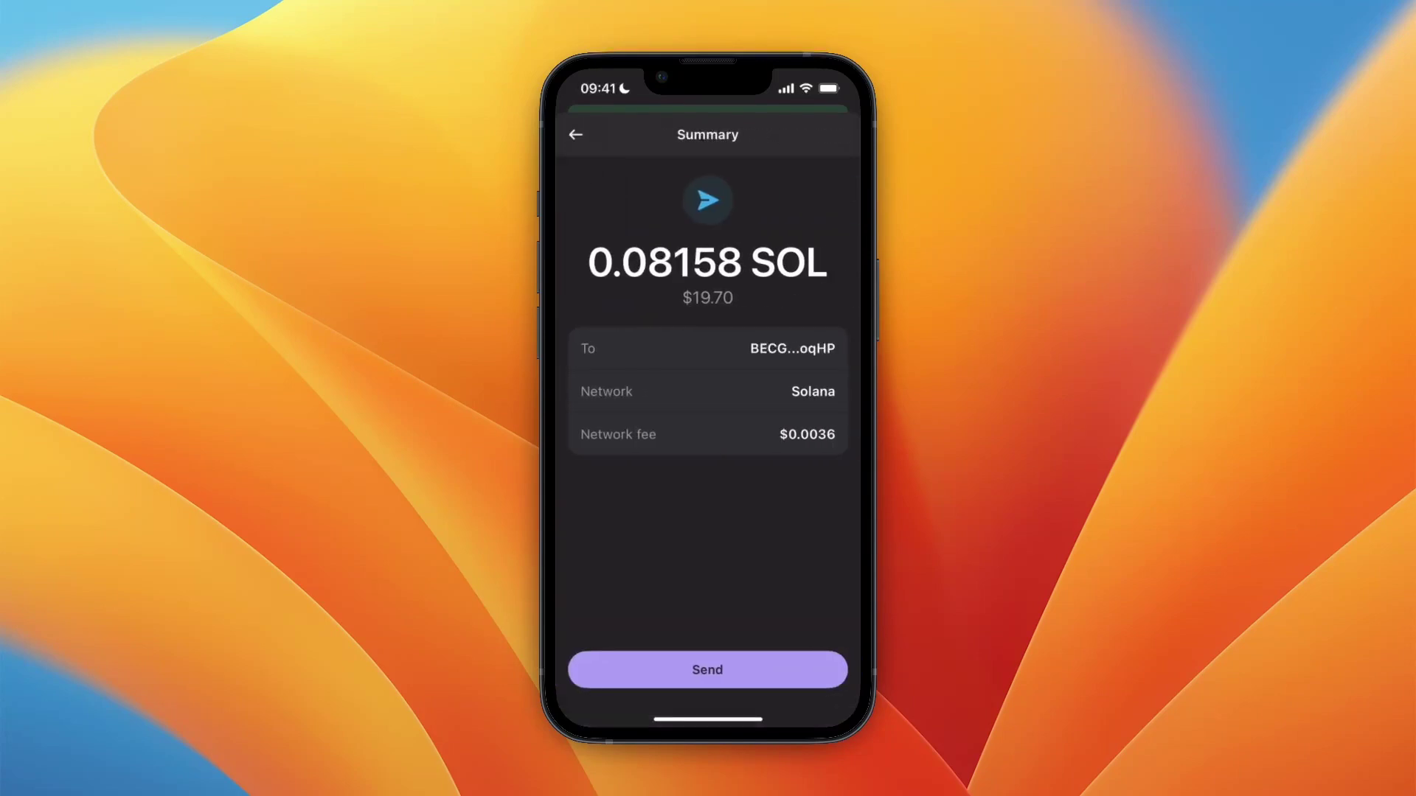